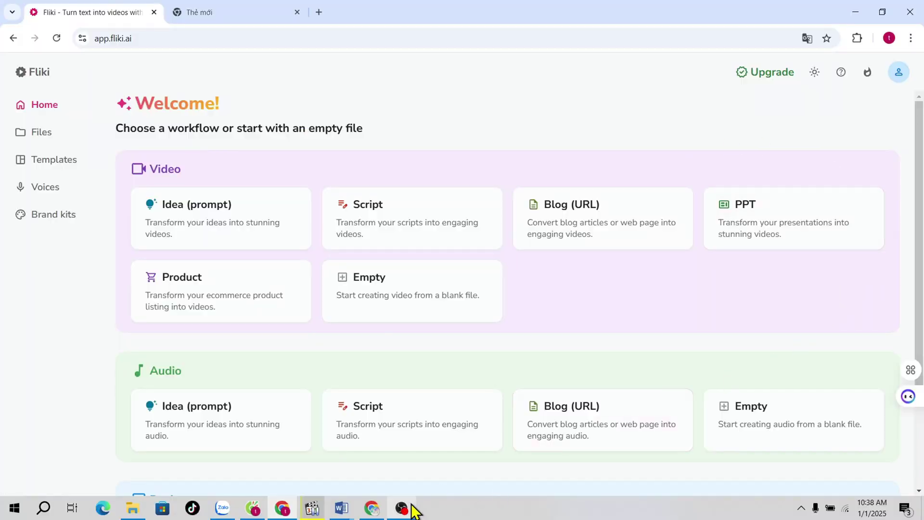
# Submit a video idea, skip tone, purpose and audience, and choose landscape 16:9 size
pyautogui.click(238, 249)
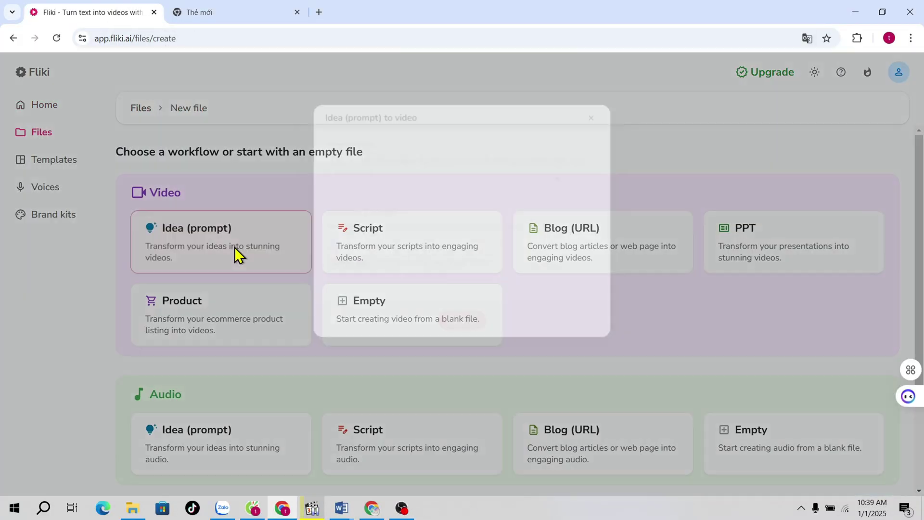
pyautogui.click(470, 331)
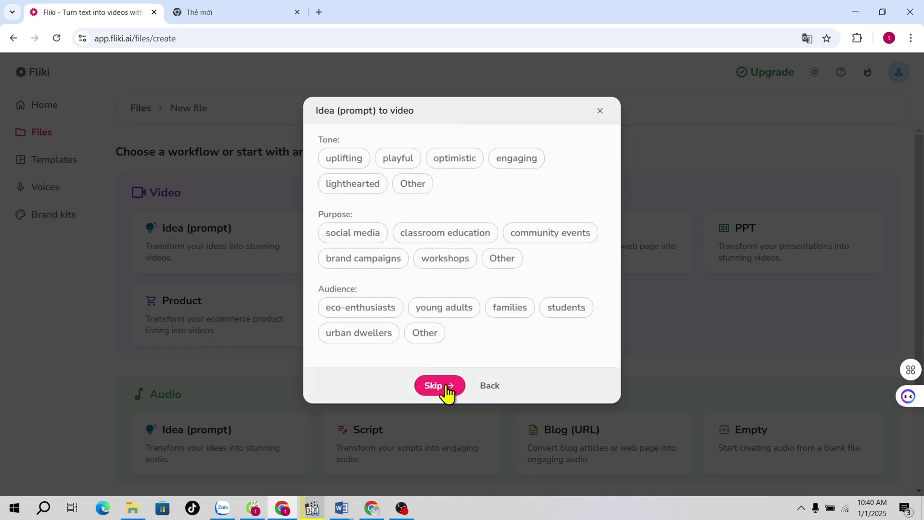
pyautogui.click(442, 388)
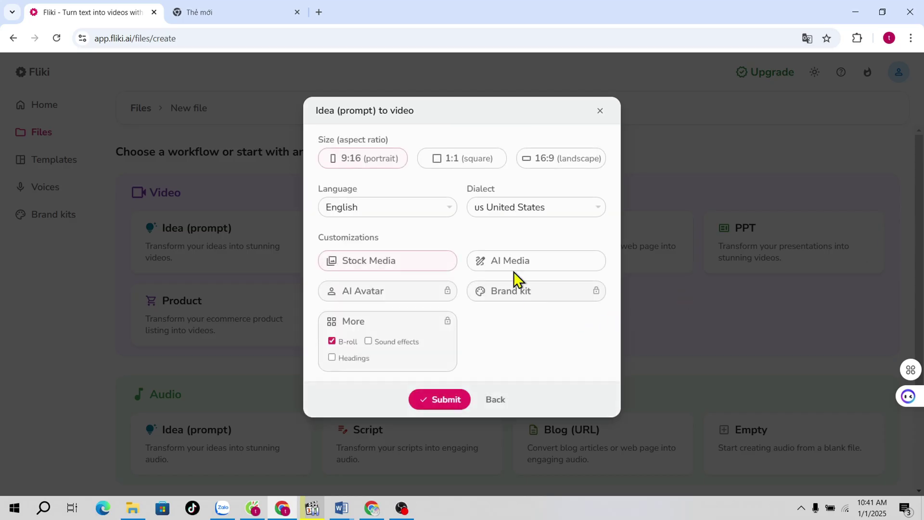
pyautogui.click(534, 162)
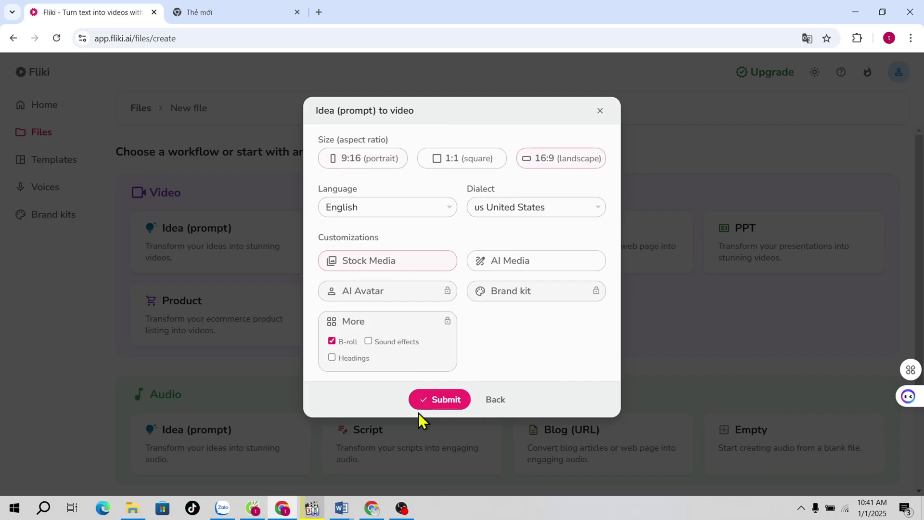
# Generate the sustainability video and watch it in the full-size preview
pyautogui.click(439, 403)
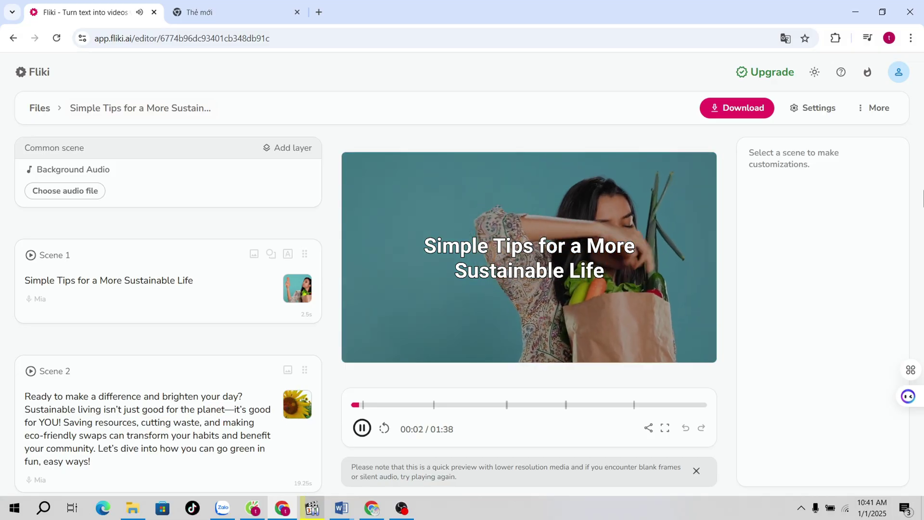
pyautogui.click(665, 428)
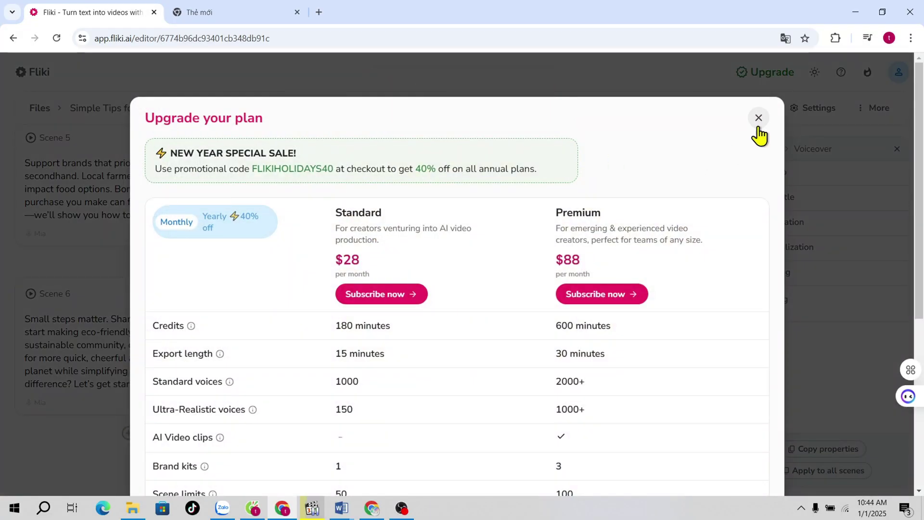
# Dismiss the upgrade prompt and apply Scene 2's voiceover settings to all scenes
pyautogui.click(759, 119)
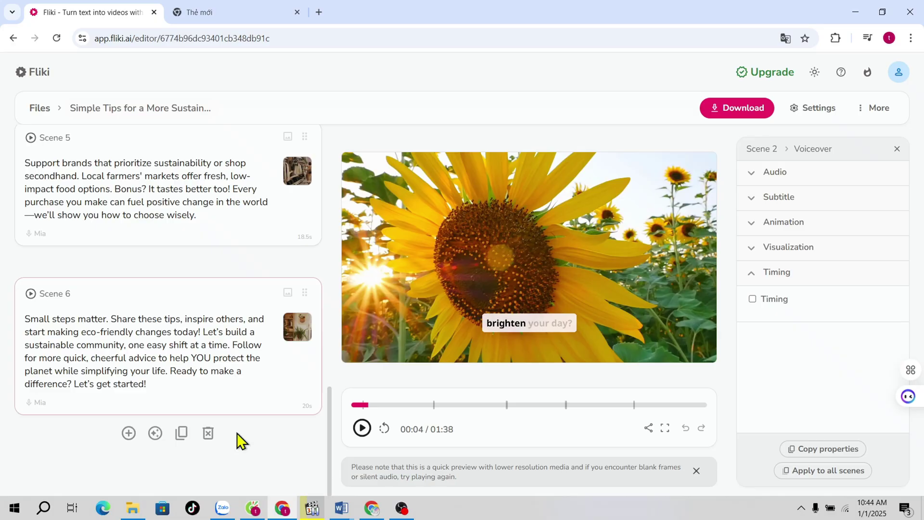
pyautogui.click(855, 468)
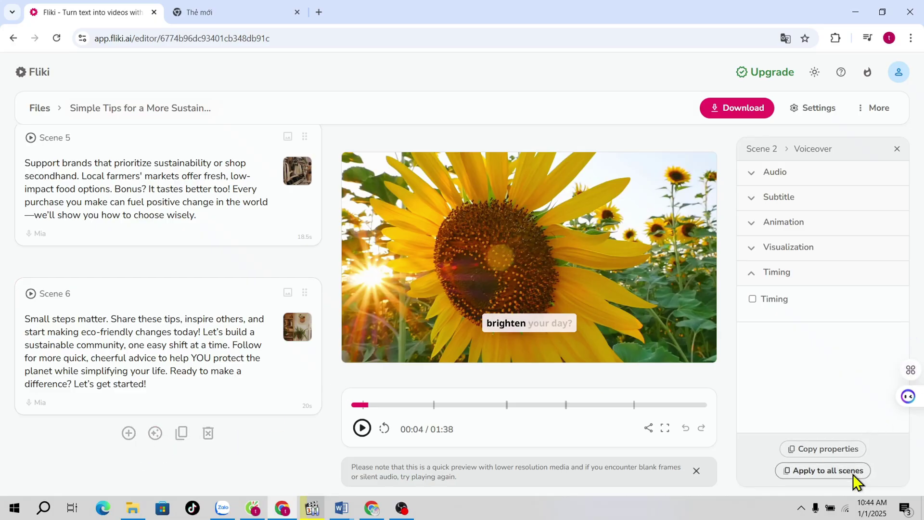
pyautogui.click(488, 162)
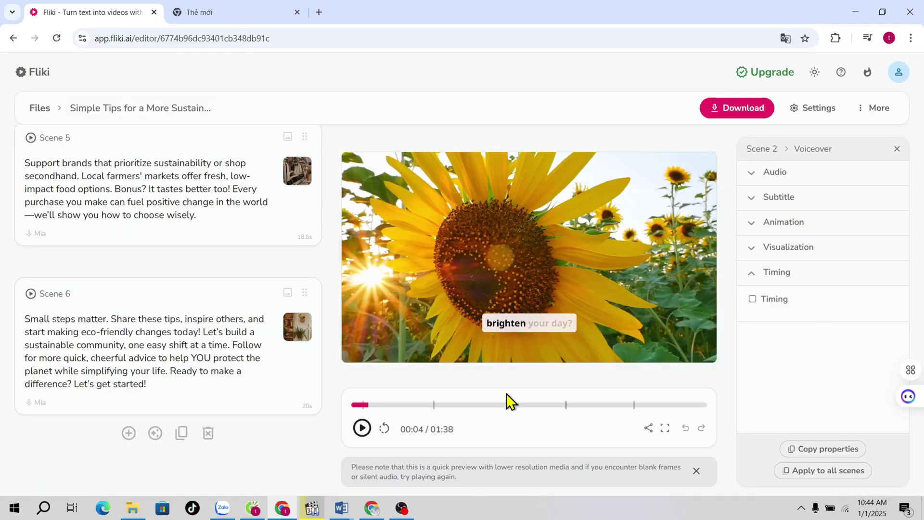
# On Scene 6, skip the AI extra scene, enable a Fade transition, and apply it everywhere
pyautogui.click(233, 371)
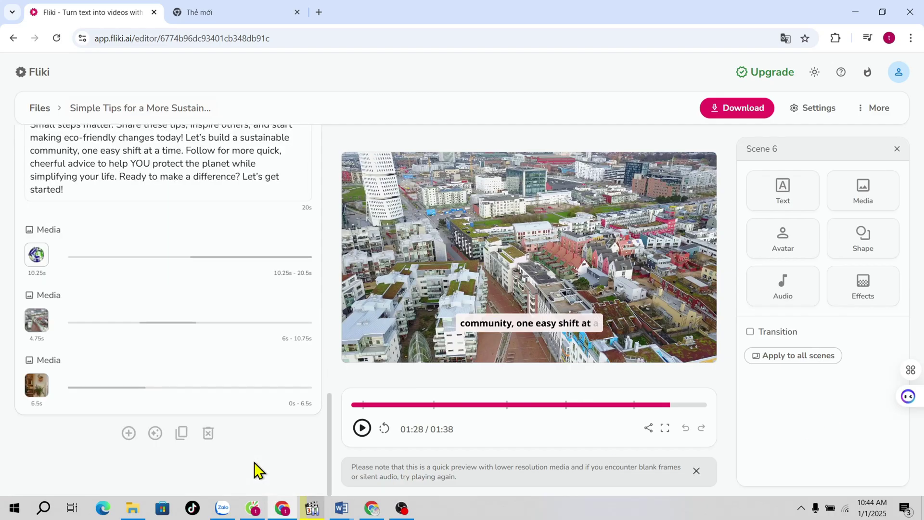
pyautogui.click(155, 433)
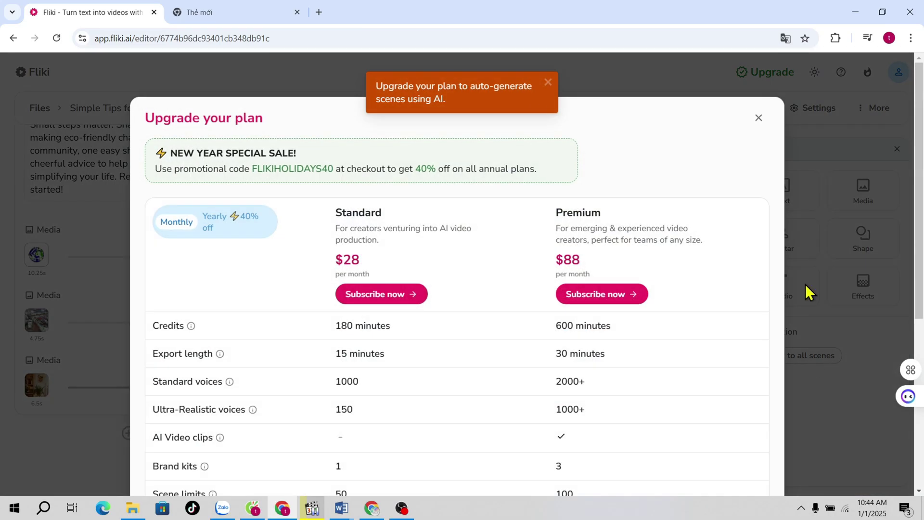
pyautogui.click(758, 118)
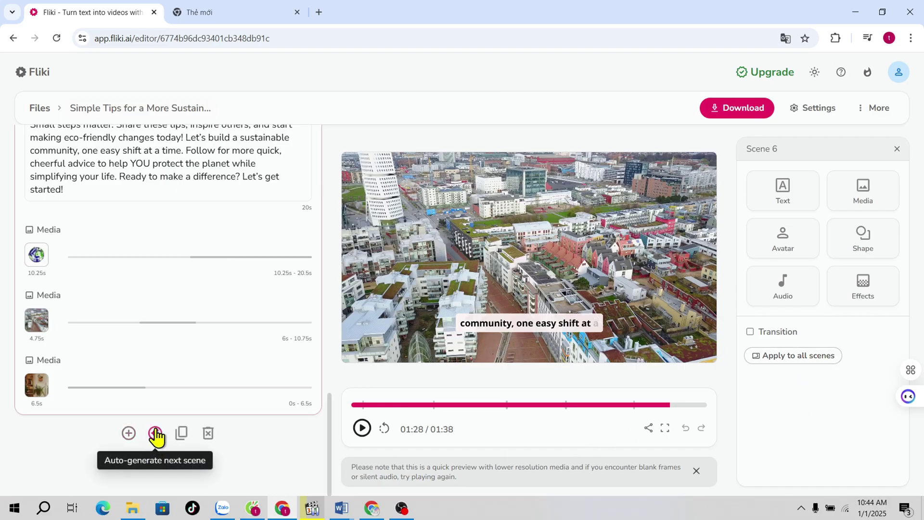
pyautogui.click(750, 332)
pyautogui.scroll(-2, 819, 439)
pyautogui.click(812, 477)
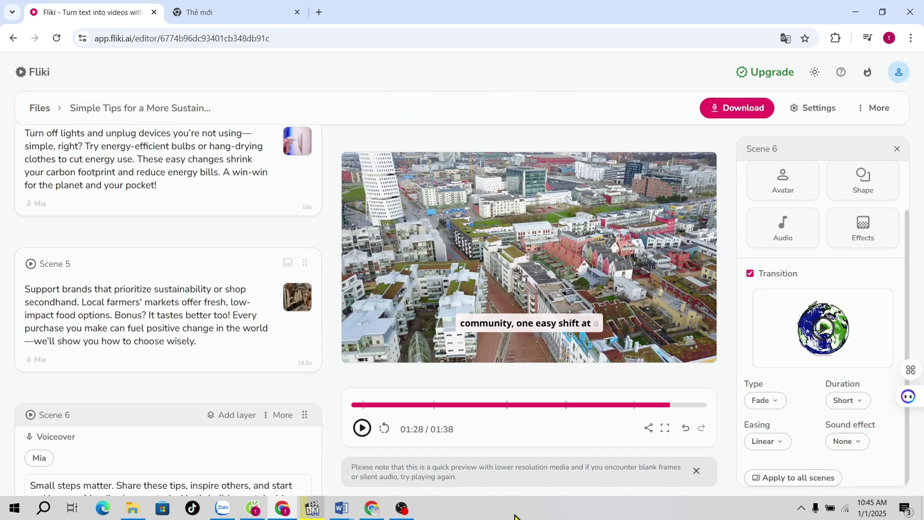
pyautogui.scroll(3, 293, 354)
# Replace Scene 5's media with a stock clip of a farmer handing over vegetables
pyautogui.click(296, 359)
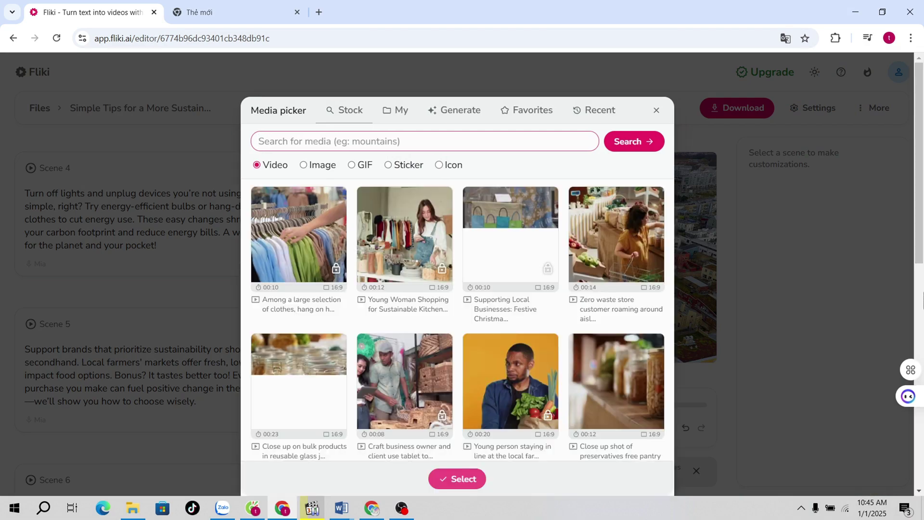
pyautogui.scroll(-2, 503, 351)
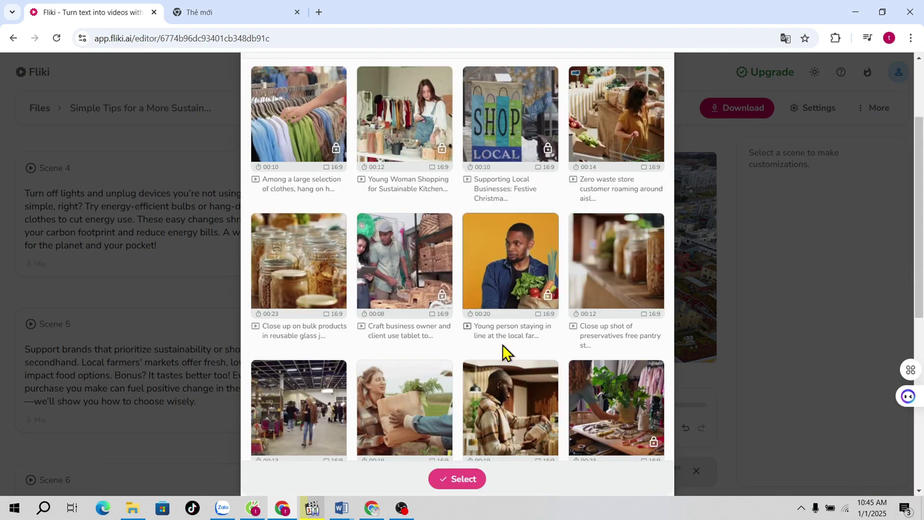
pyautogui.scroll(-3, 503, 311)
pyautogui.scroll(-2, 500, 343)
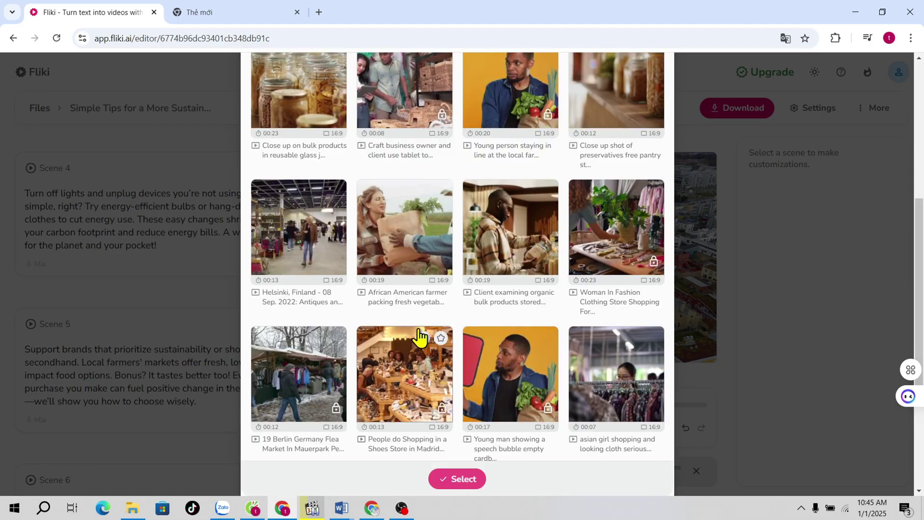
pyautogui.click(454, 482)
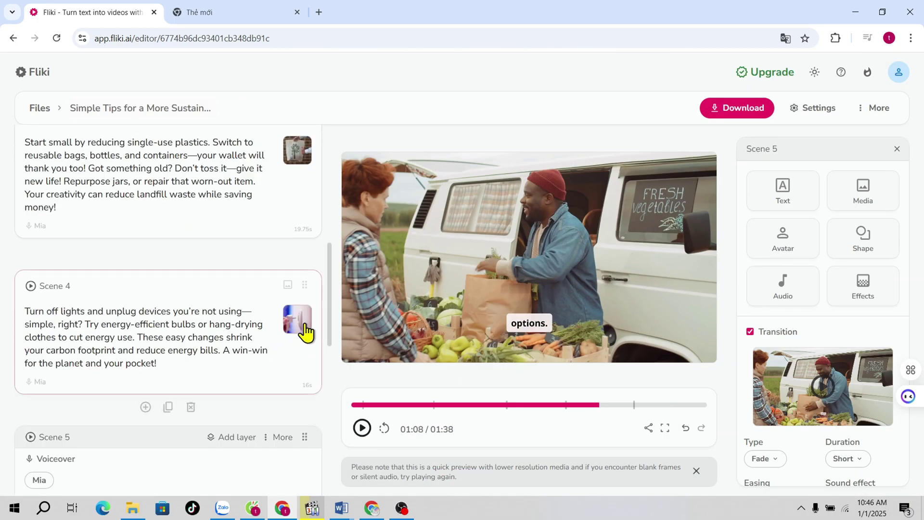
# Generate an AI image of 'fresh coffee beans' and use it in Scene 4
pyautogui.click(300, 325)
pyautogui.click(462, 110)
pyautogui.click(463, 287)
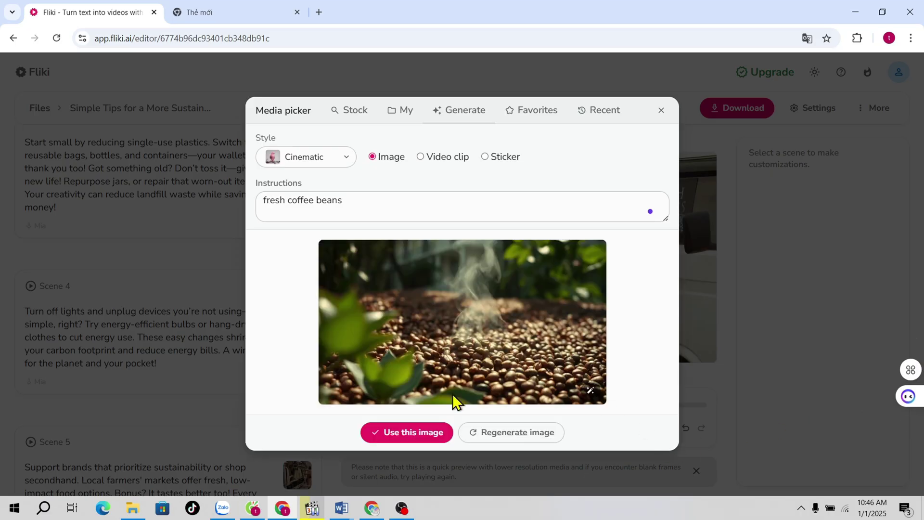
pyautogui.click(429, 433)
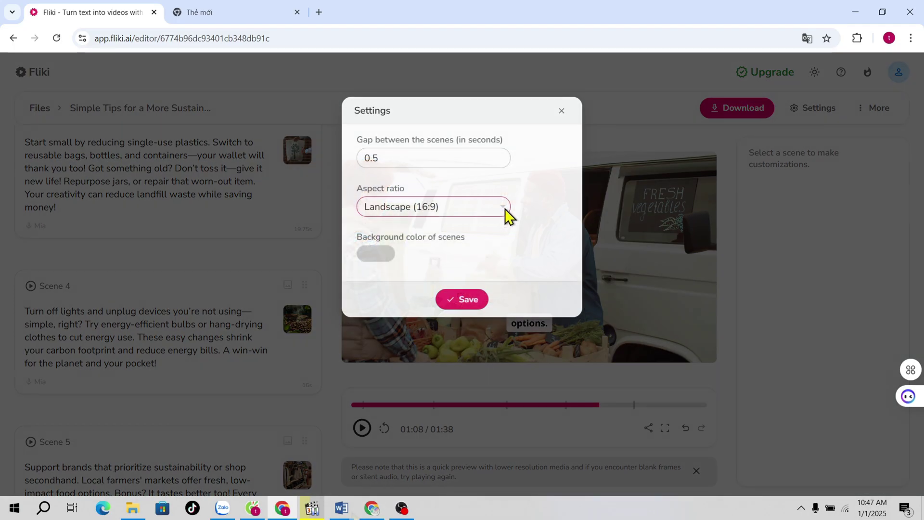
# Change the video's aspect ratio to portrait 9:16 and save it
pyautogui.click(504, 209)
pyautogui.click(477, 243)
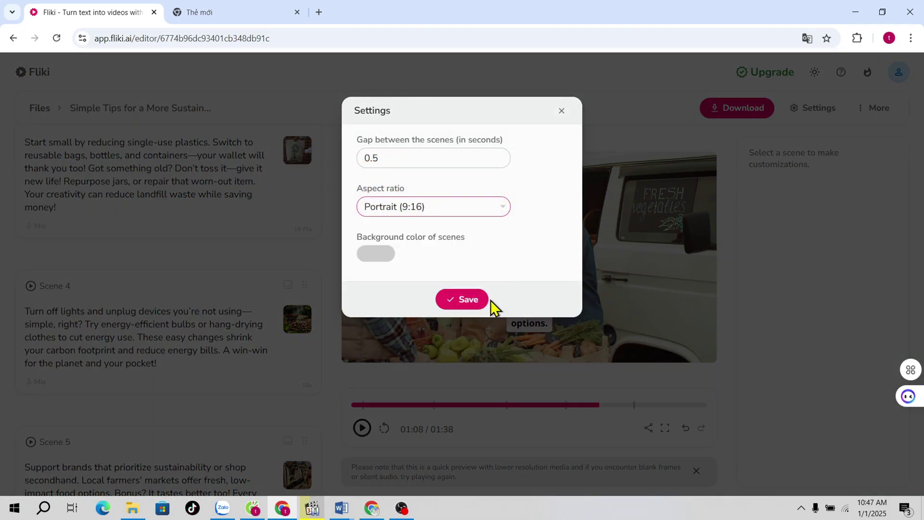
pyautogui.click(485, 301)
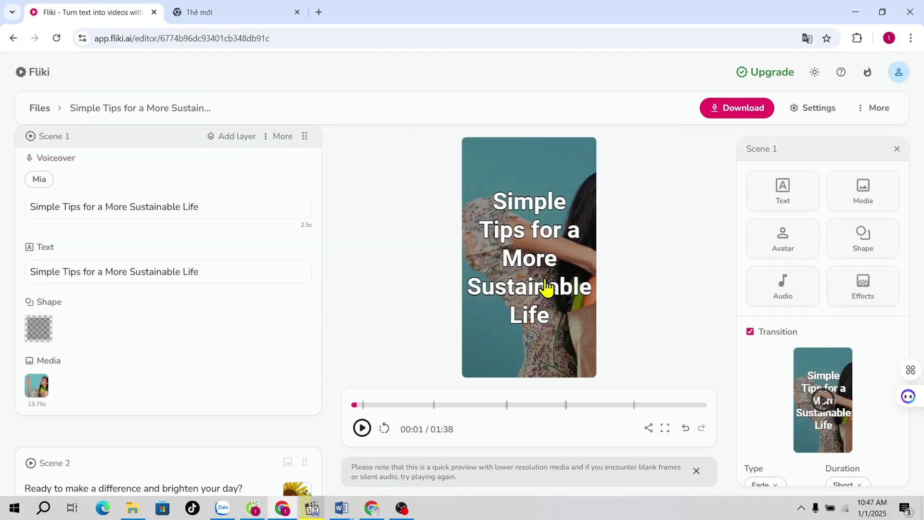
# Select the Scene 1 title and look over the project settings and extra editor options
pyautogui.click(543, 282)
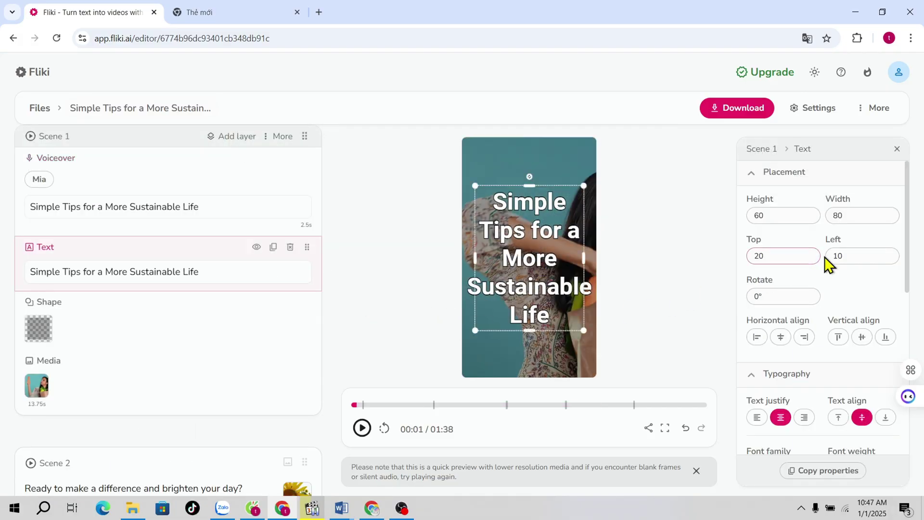
pyautogui.click(815, 107)
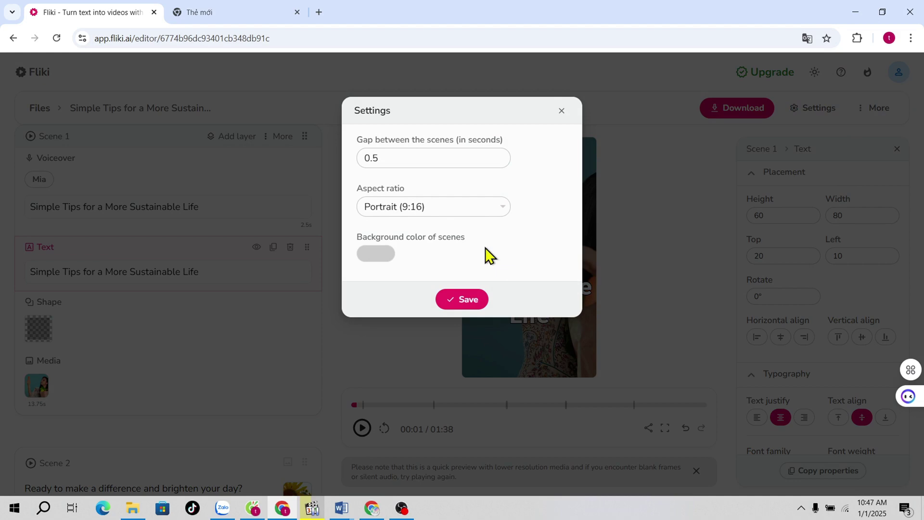
pyautogui.click(560, 112)
pyautogui.click(882, 110)
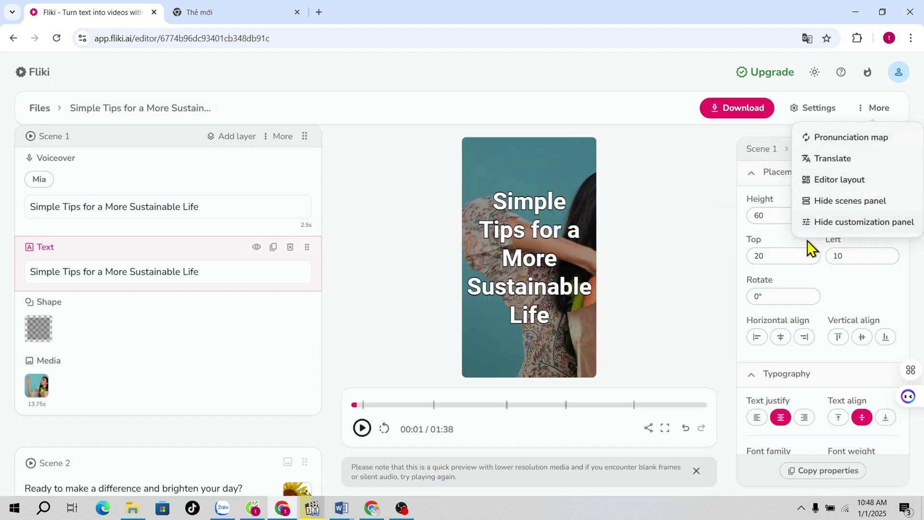
pyautogui.click(881, 286)
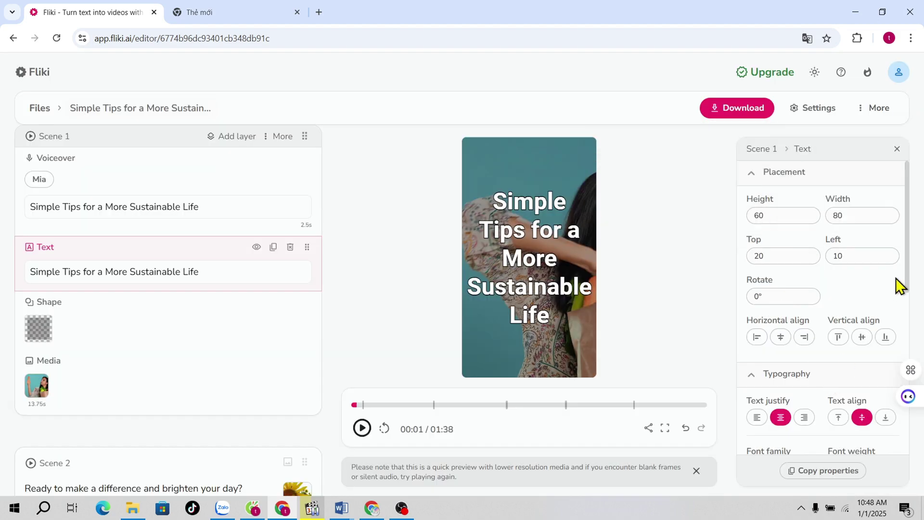
pyautogui.scroll(-3, 892, 337)
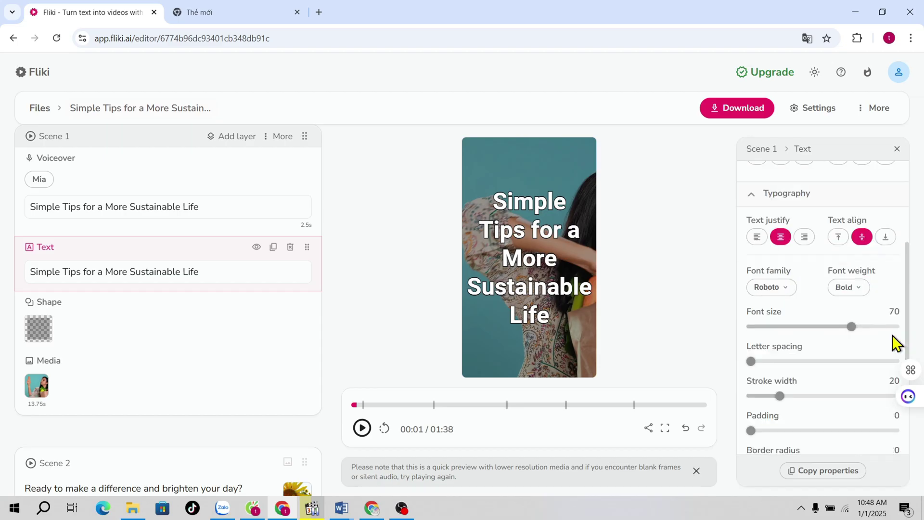
pyautogui.scroll(-2, 877, 340)
pyautogui.scroll(-1, 877, 340)
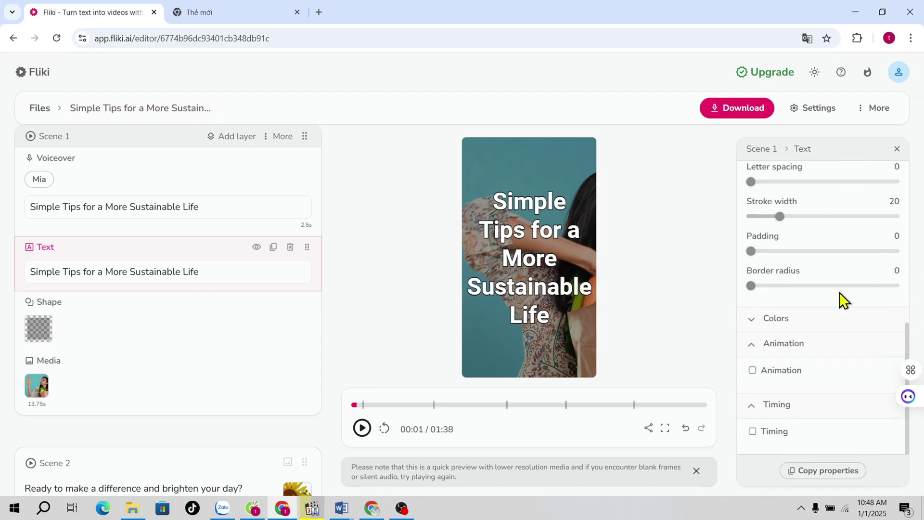
pyautogui.scroll(3, 840, 293)
pyautogui.scroll(2, 854, 180)
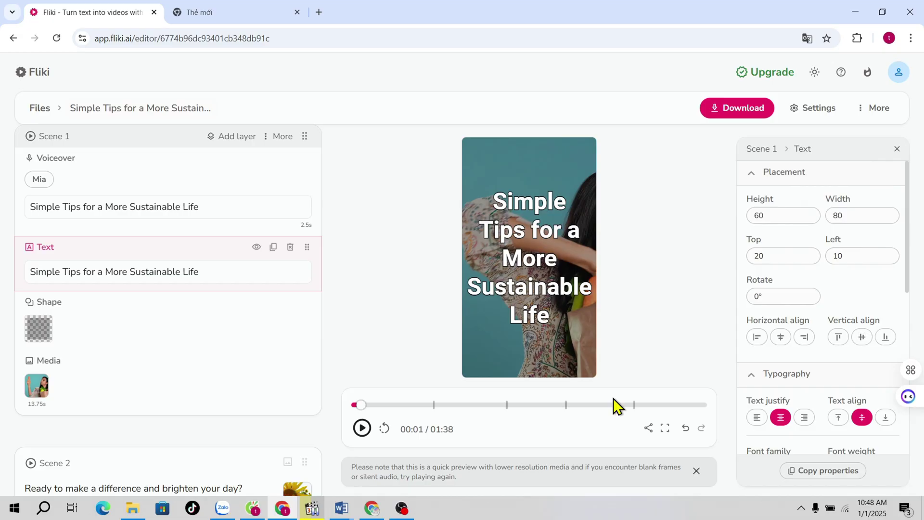
# Browse the title's Typography settings and its text, stroke and background colours
pyautogui.click(537, 268)
pyautogui.scroll(-3, 850, 378)
pyautogui.scroll(-3, 873, 396)
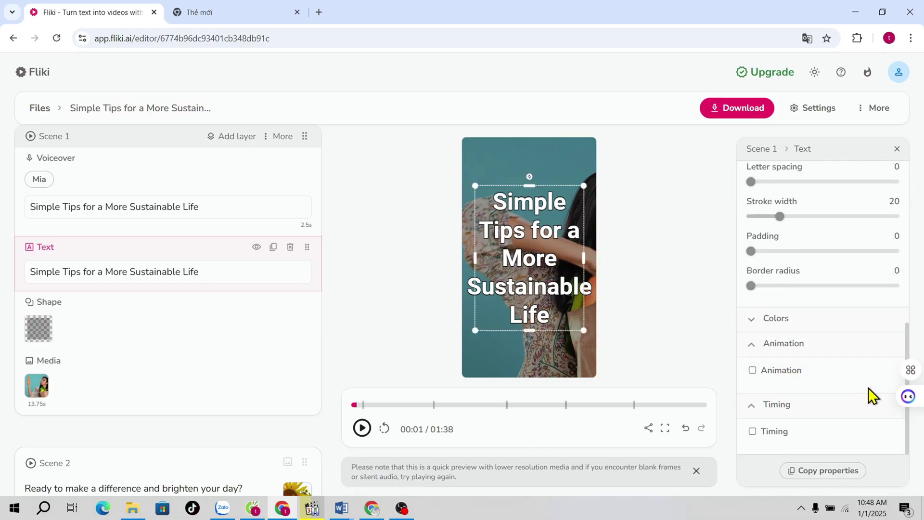
pyautogui.scroll(3, 829, 372)
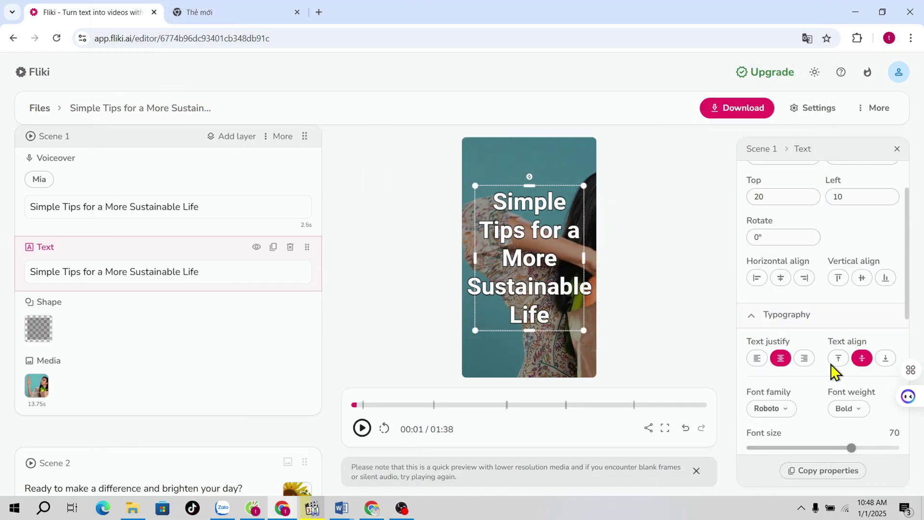
pyautogui.click(837, 325)
pyautogui.scroll(-1, 834, 347)
pyautogui.scroll(3, 833, 358)
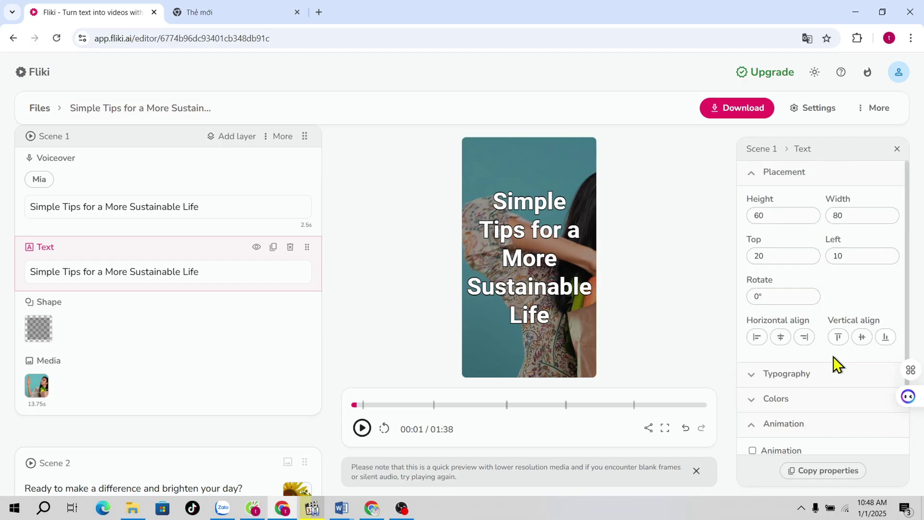
pyautogui.scroll(-1, 838, 333)
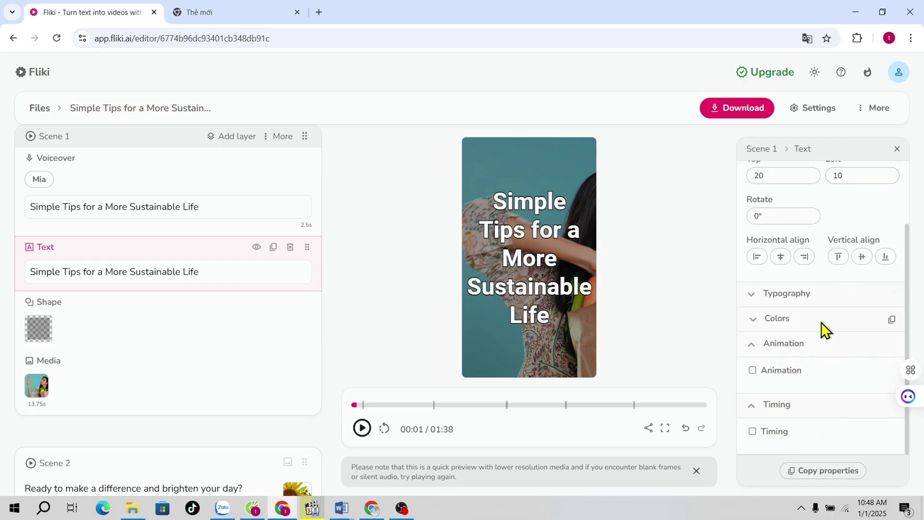
pyautogui.click(821, 322)
pyautogui.scroll(-1, 794, 361)
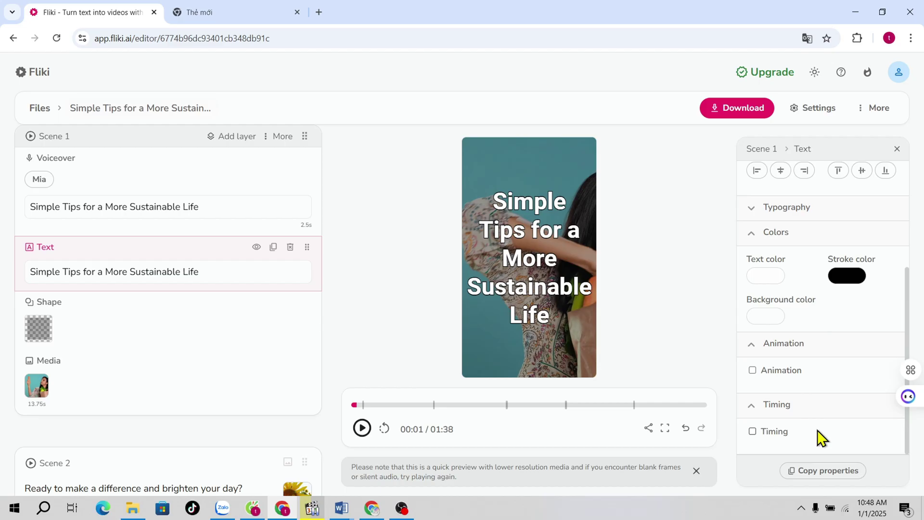
pyautogui.scroll(-5, 496, 363)
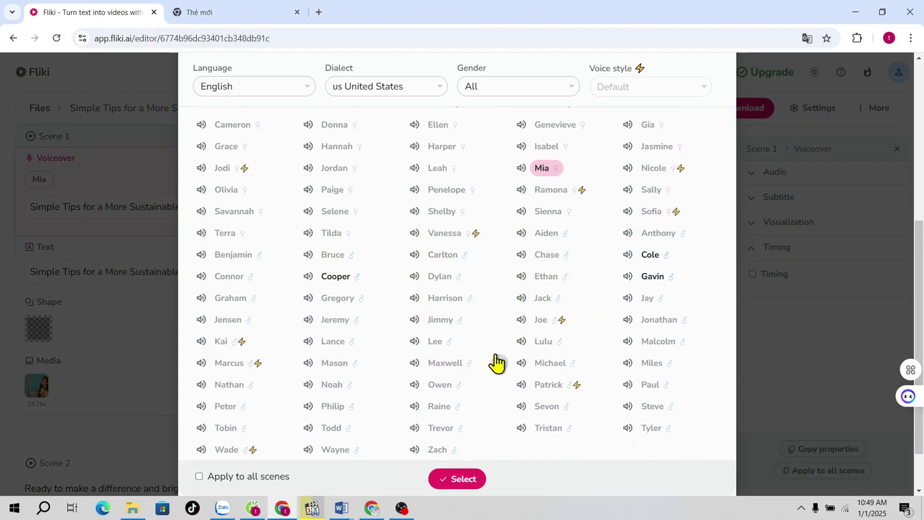
pyautogui.scroll(-1, 525, 385)
pyautogui.scroll(5, 507, 382)
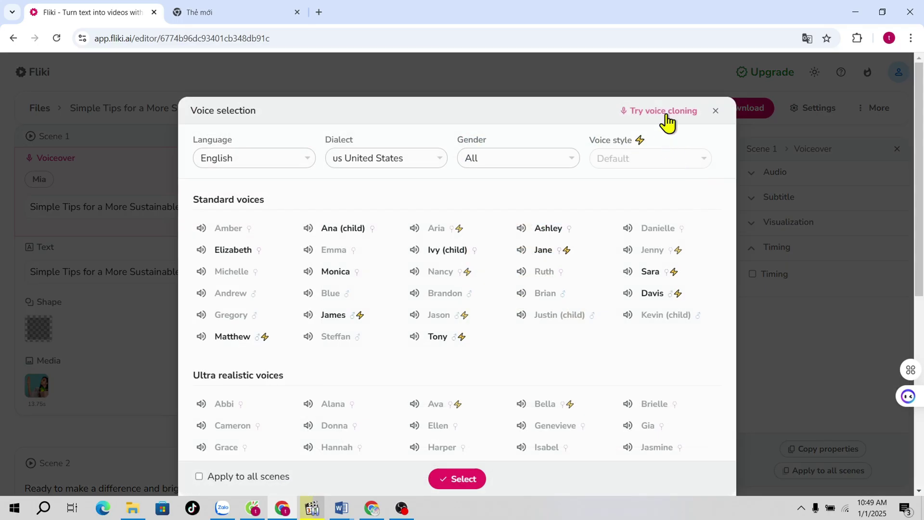
# Visit the voice cloning page, try the dark theme and back, then go to Files
pyautogui.click(663, 110)
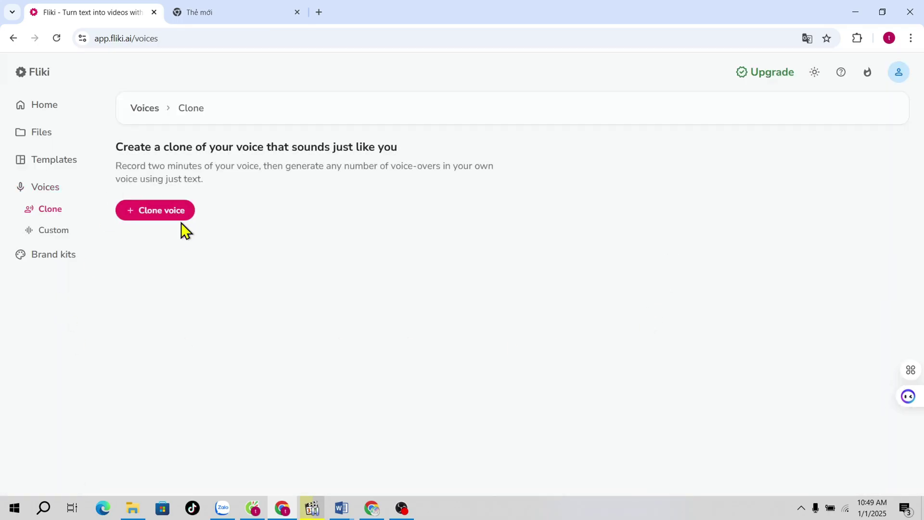
pyautogui.click(815, 74)
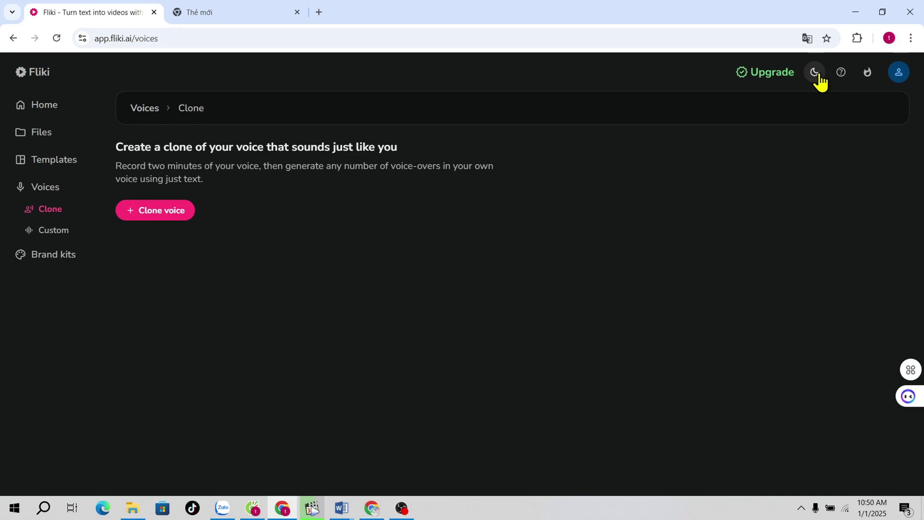
pyautogui.click(33, 132)
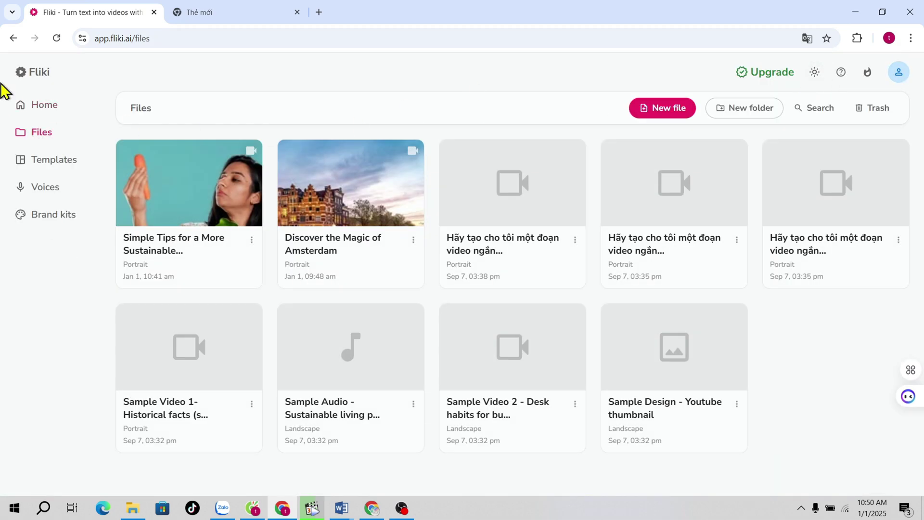
# Go to the home workflows page, toggle the theme, and briefly switch to the media player
pyautogui.click(33, 105)
pyautogui.click(815, 73)
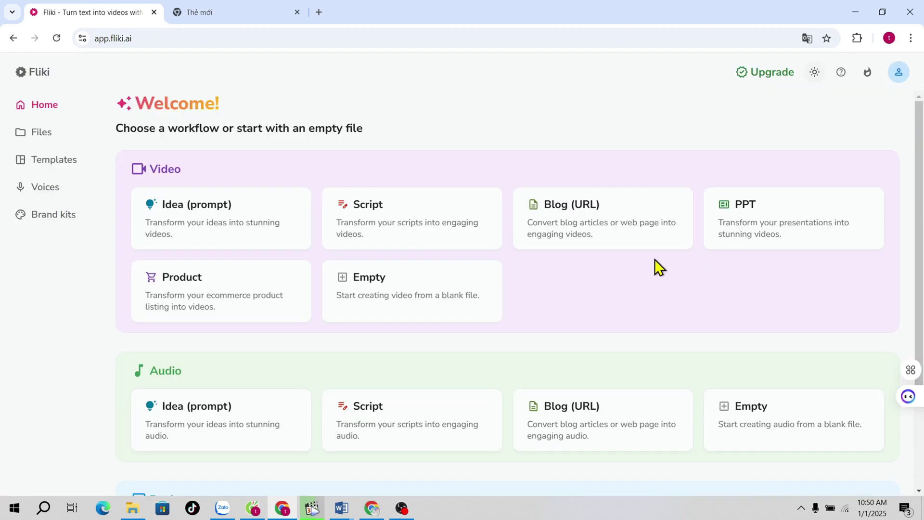
pyautogui.click(309, 508)
pyautogui.click(281, 509)
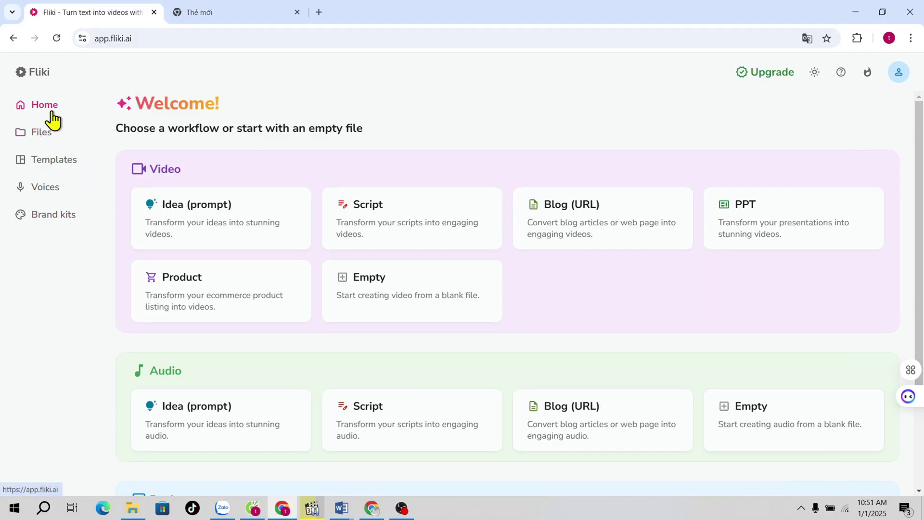
# Open and close the Blog (URL) to video form, then reopen the Simple Tips project at Scene 1
pyautogui.click(600, 246)
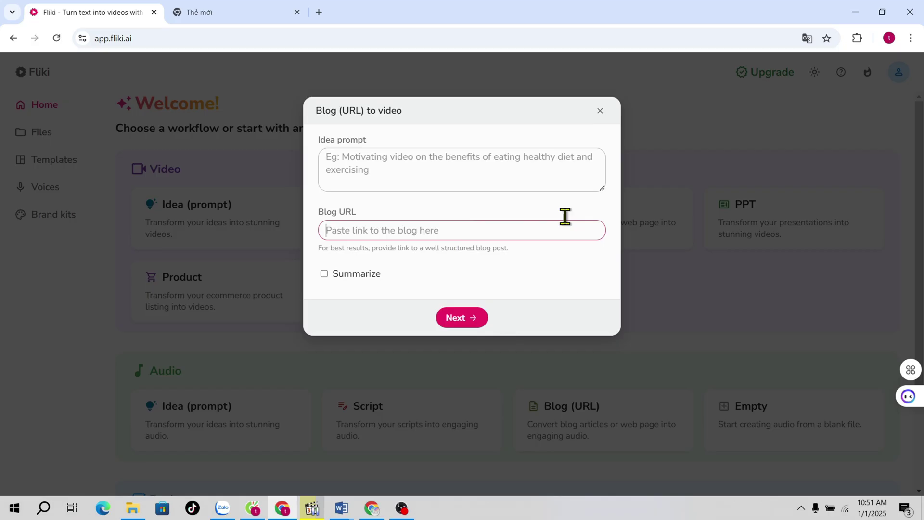
pyautogui.click(599, 111)
pyautogui.scroll(-2, 811, 248)
pyautogui.scroll(2, 834, 225)
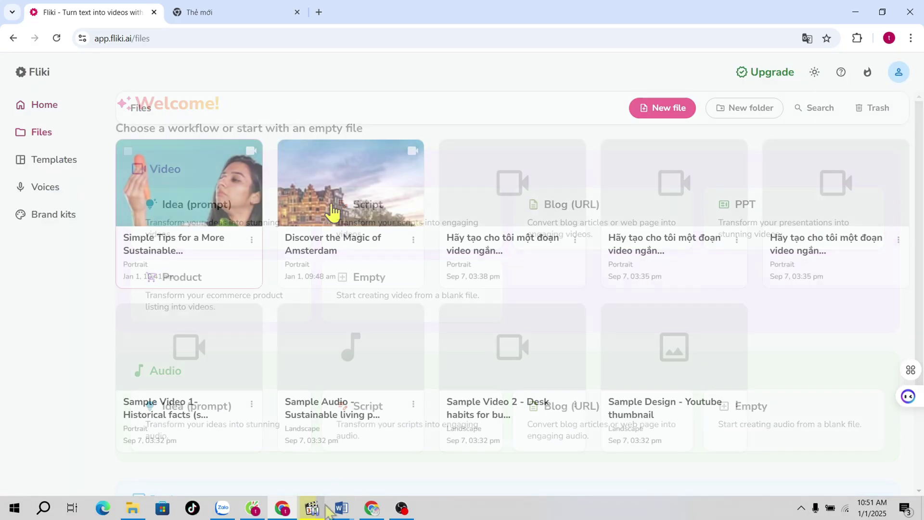
pyautogui.click(189, 210)
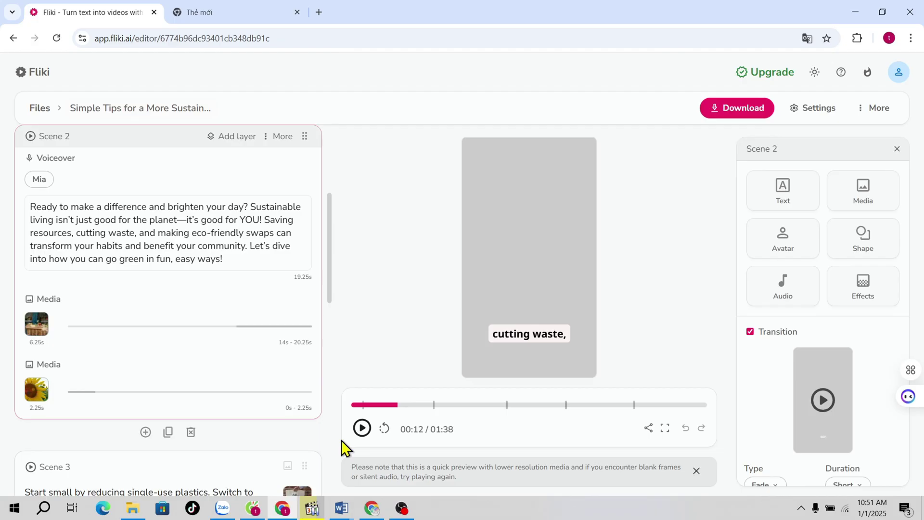
pyautogui.scroll(5, 171, 242)
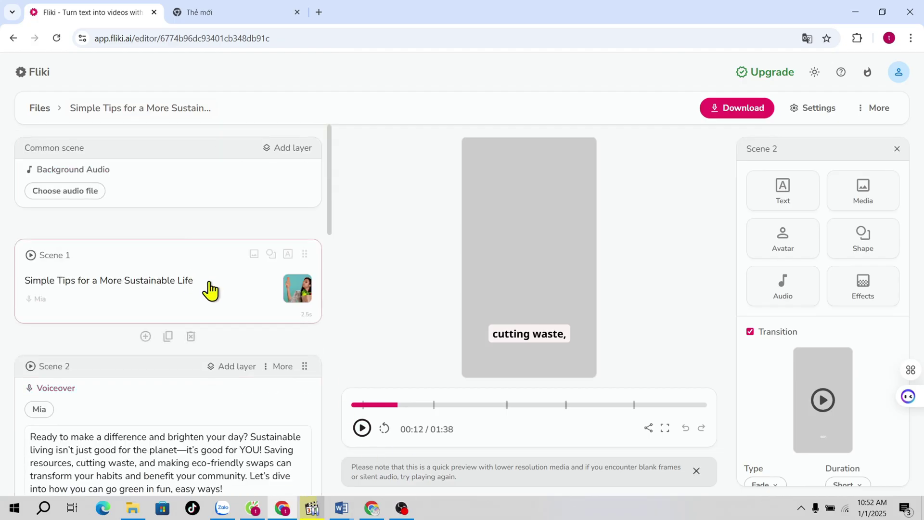
pyautogui.click(209, 291)
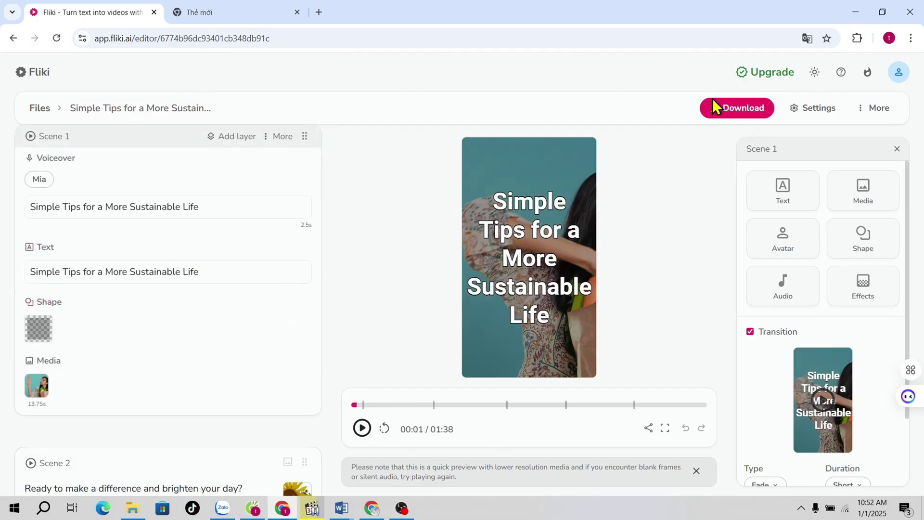
# Export the video from the Download dialog, confirming a new export
pyautogui.click(737, 108)
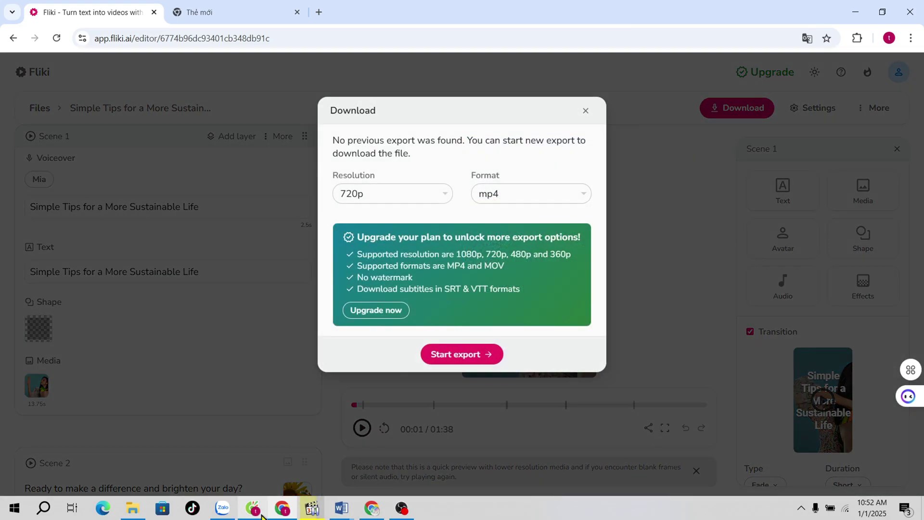
pyautogui.click(480, 357)
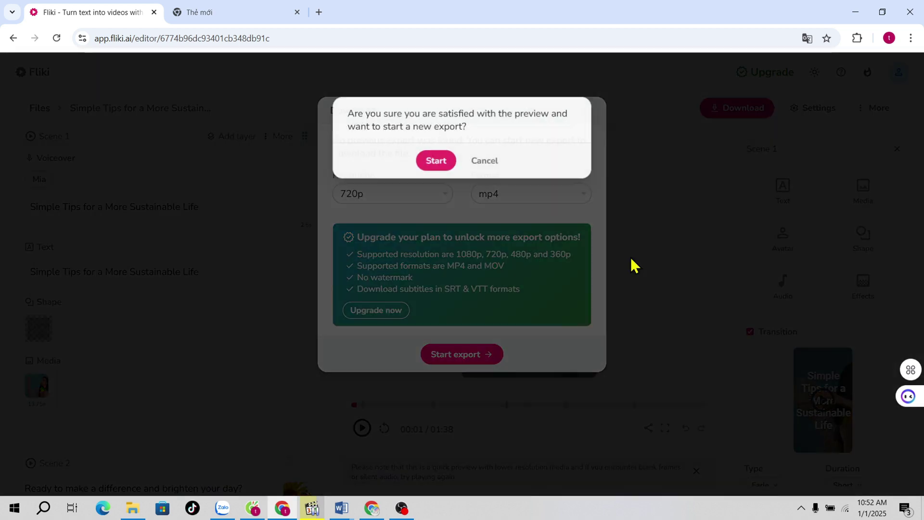
pyautogui.click(423, 166)
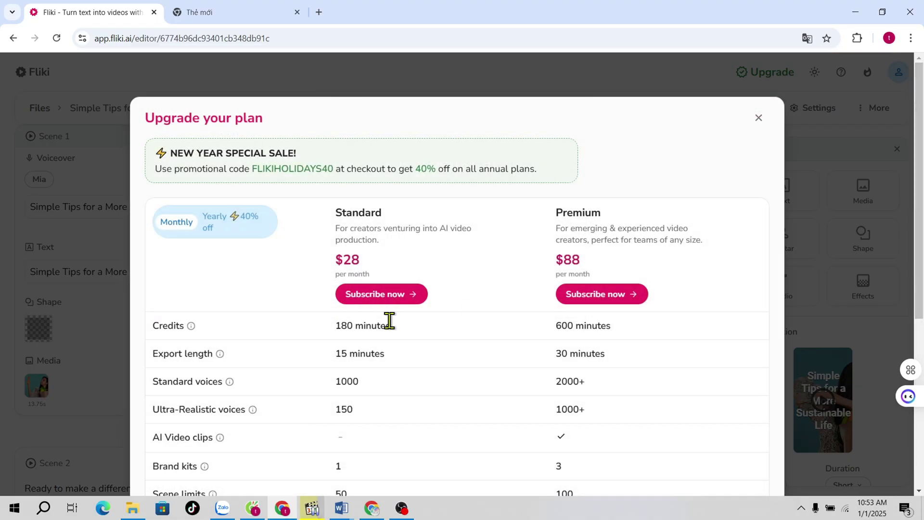
pyautogui.scroll(-1, 419, 354)
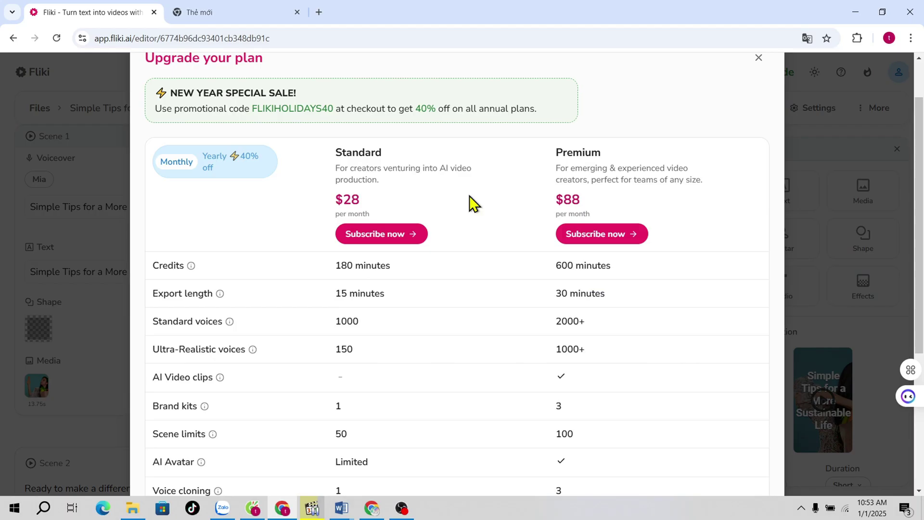
pyautogui.scroll(-4, 757, 434)
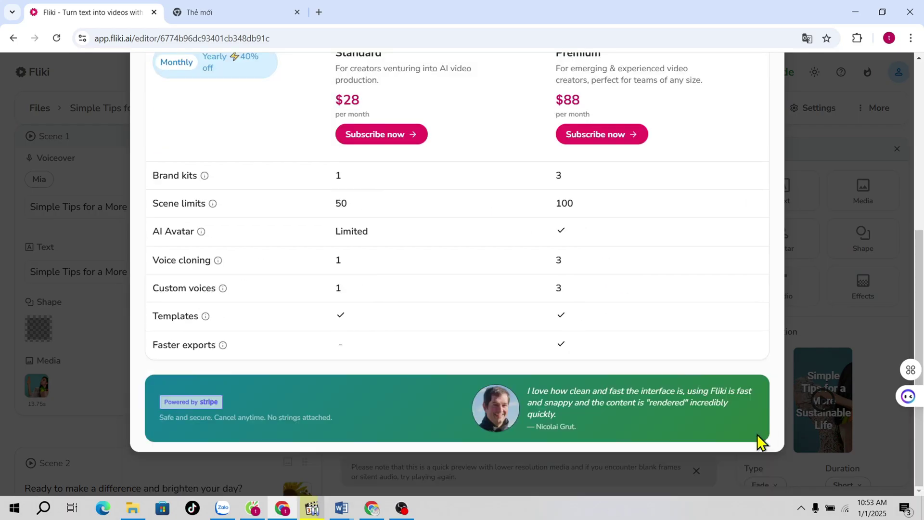
pyautogui.scroll(2, 758, 433)
pyautogui.scroll(3, 757, 434)
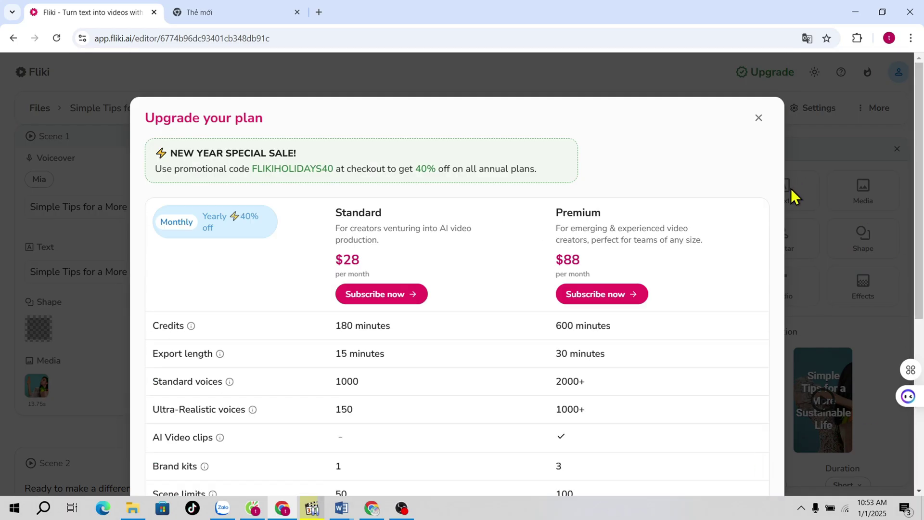
# Dismiss the upgrade-plan offer to get back to the portrait sustainability video
pyautogui.click(29, 187)
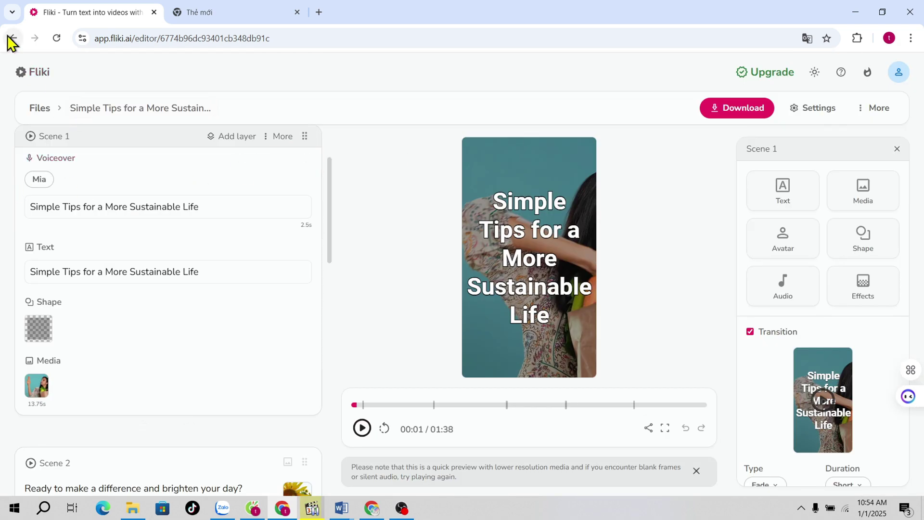
# From Home, try the Idea prompt with 'a futuristic cityscape', then discard it unused
pyautogui.click(19, 75)
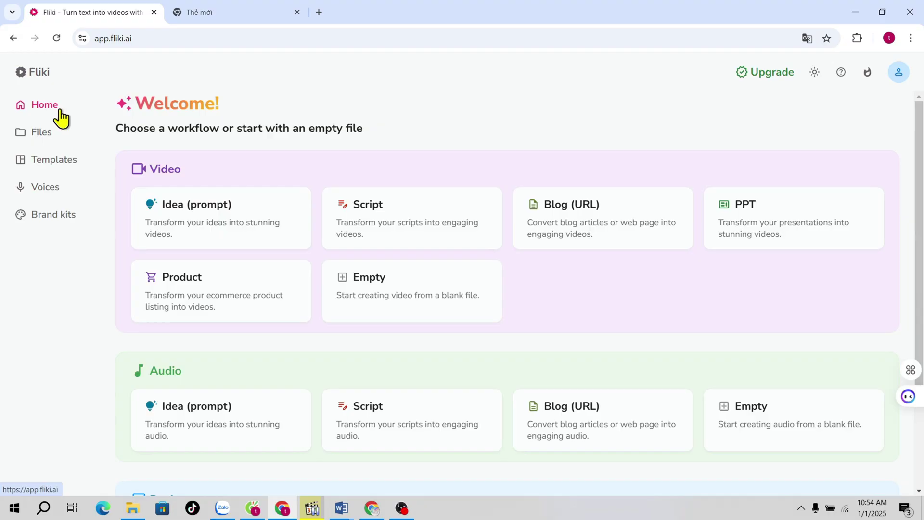
pyautogui.click(284, 219)
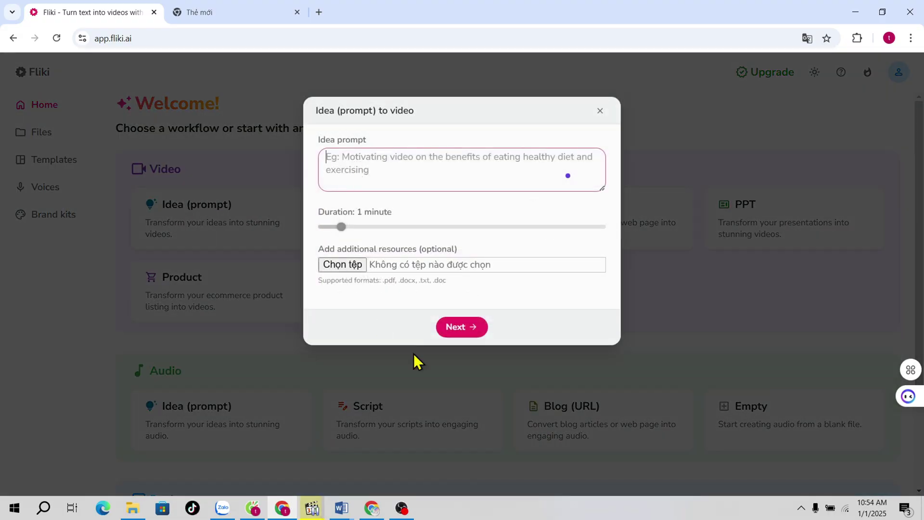
pyautogui.write('a futuristic cityscape')
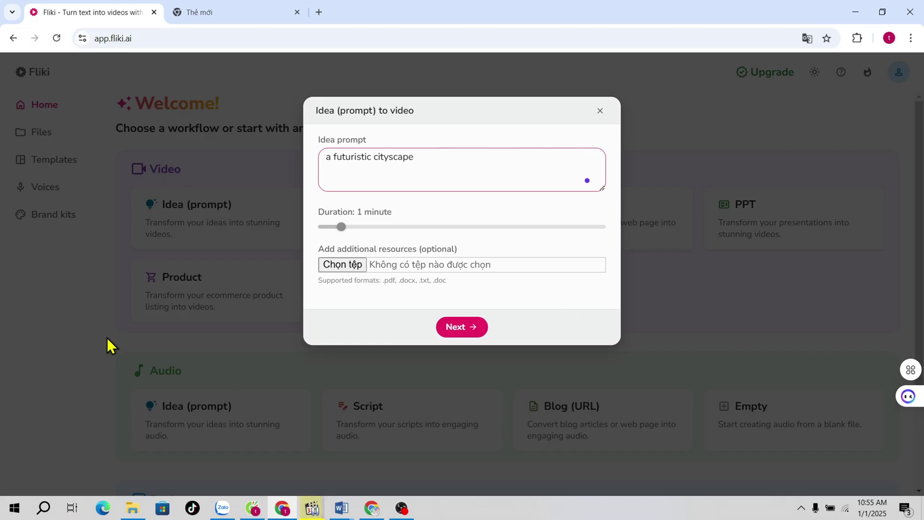
pyautogui.click(601, 111)
pyautogui.click(175, 220)
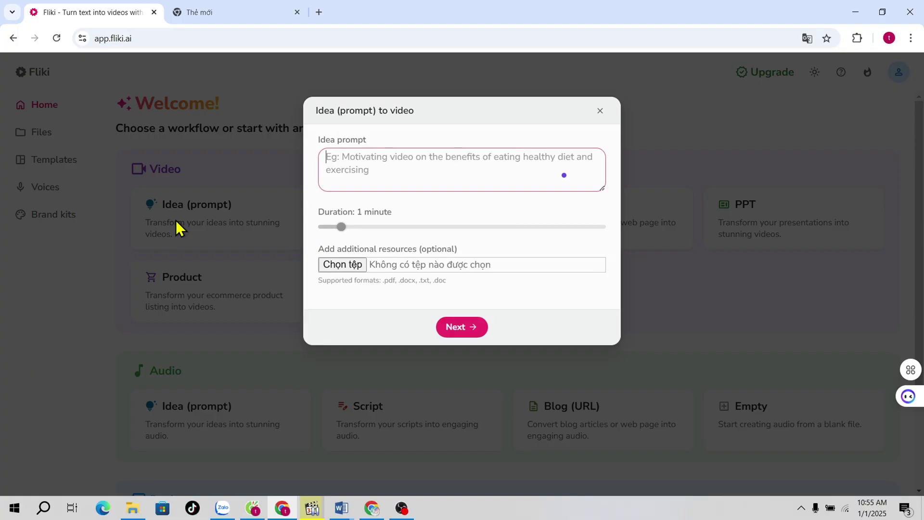
pyautogui.click(599, 110)
# Reopen the 'Simple Tips for a More Sustainable Life' project and browse stock music without choosing a track
pyautogui.click(40, 133)
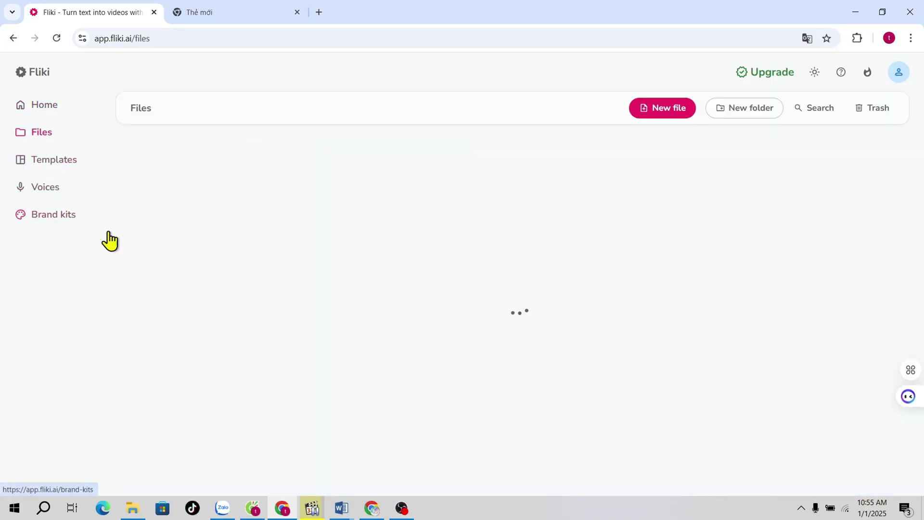
pyautogui.click(206, 199)
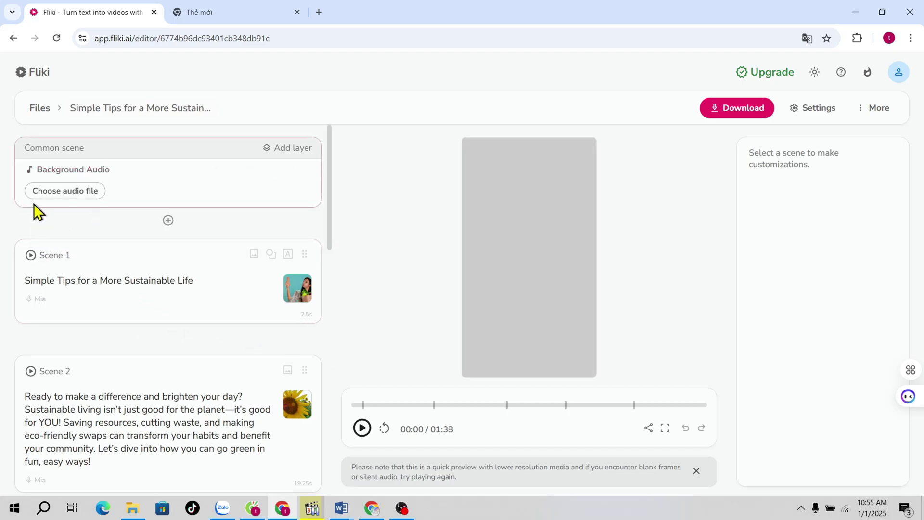
pyautogui.moveTo(169, 180)
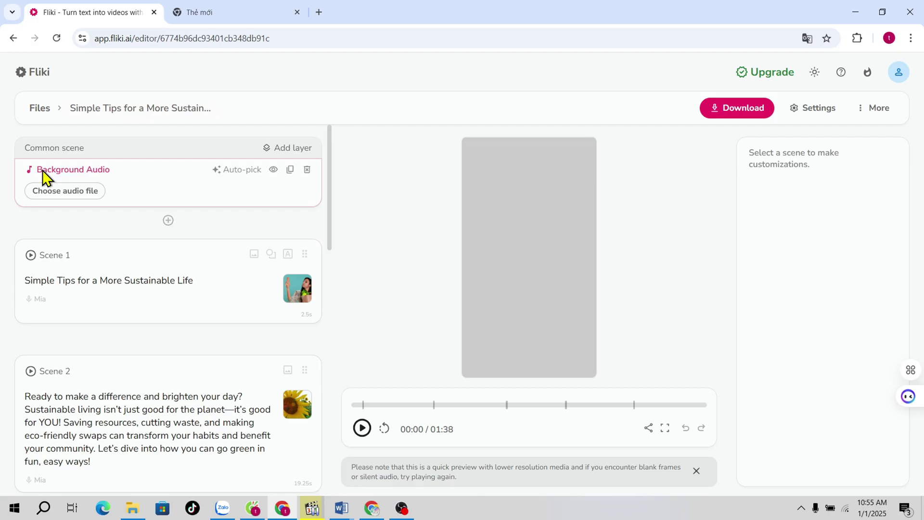
pyautogui.click(43, 192)
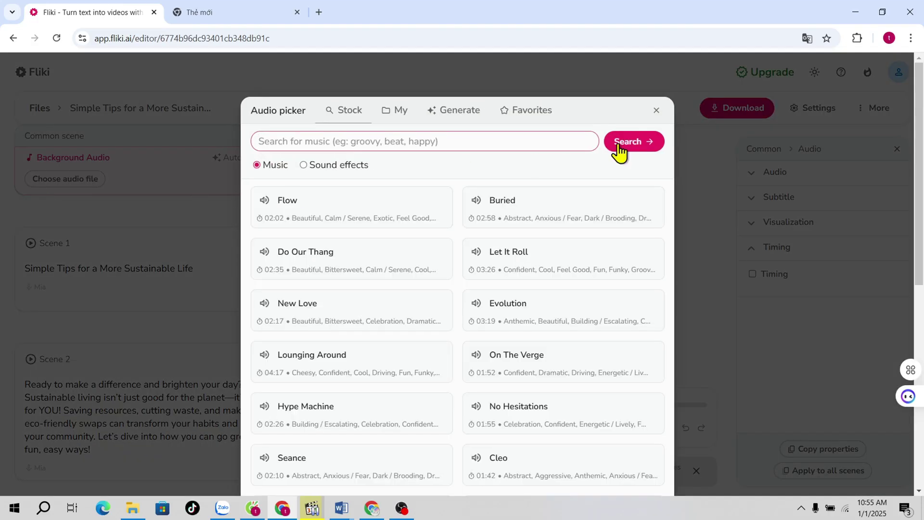
pyautogui.scroll(-5, 470, 337)
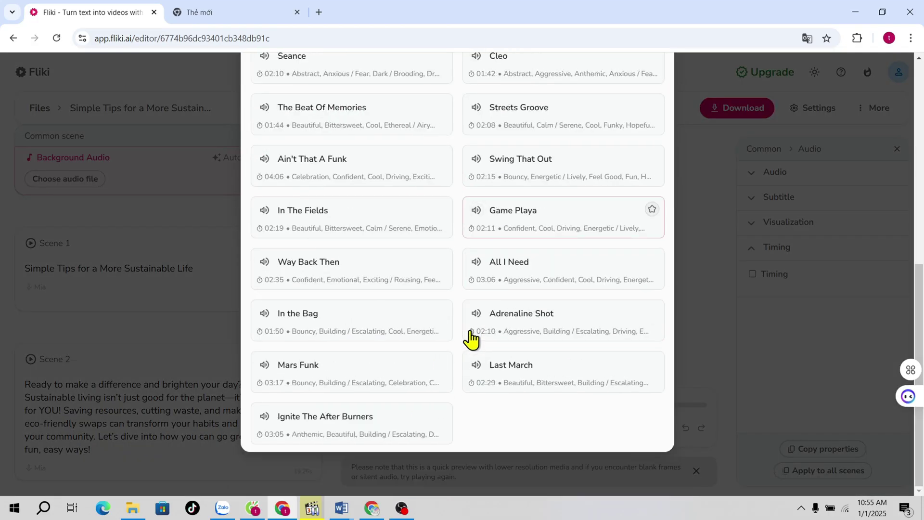
pyautogui.scroll(5, 471, 337)
pyautogui.click(657, 110)
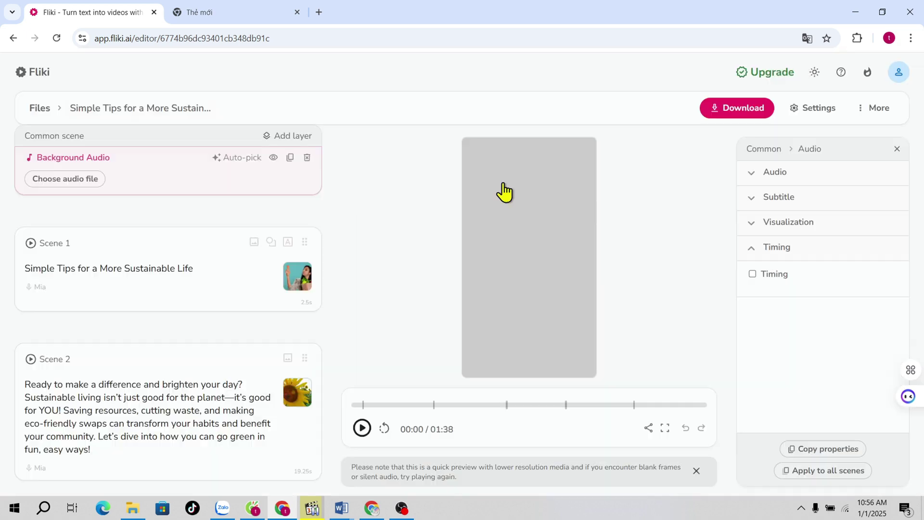
# Expand Scene 1 to edit its contents
pyautogui.click(95, 276)
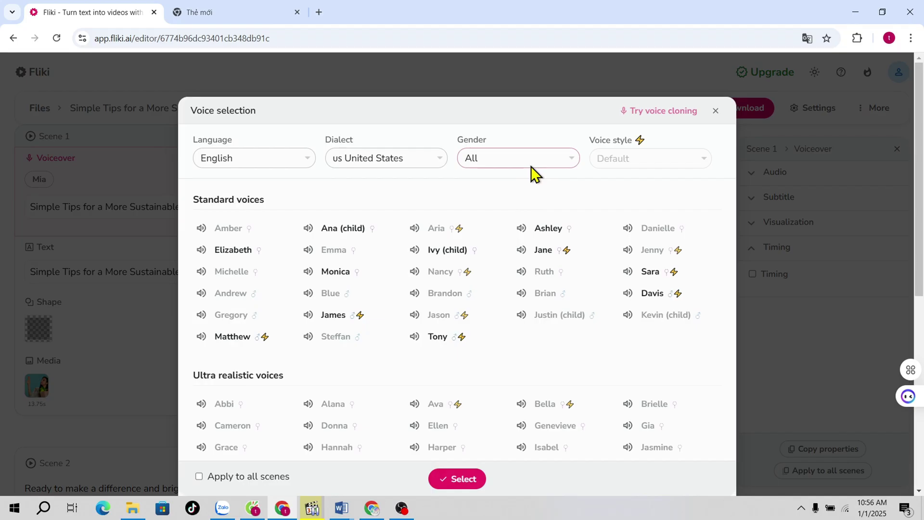
pyautogui.scroll(-2, 531, 289)
pyautogui.scroll(-3, 526, 340)
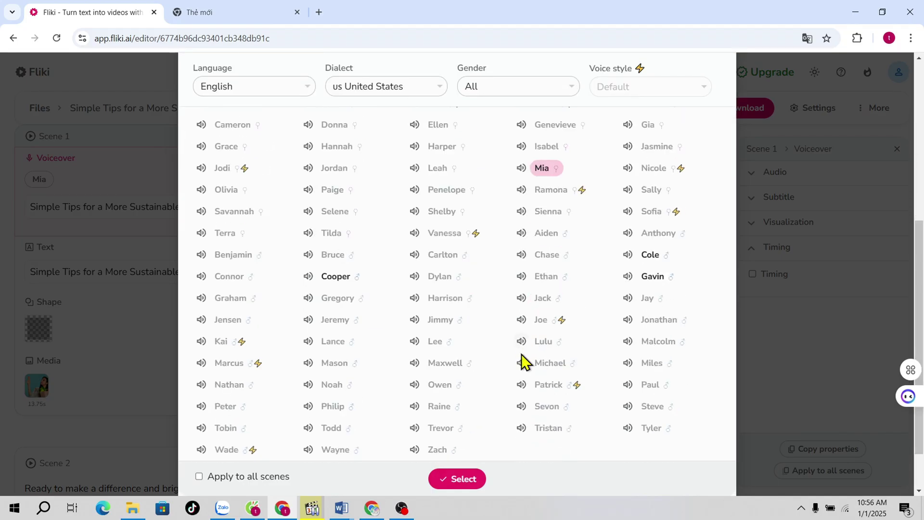
pyautogui.scroll(-1, 523, 362)
pyautogui.scroll(6, 716, 202)
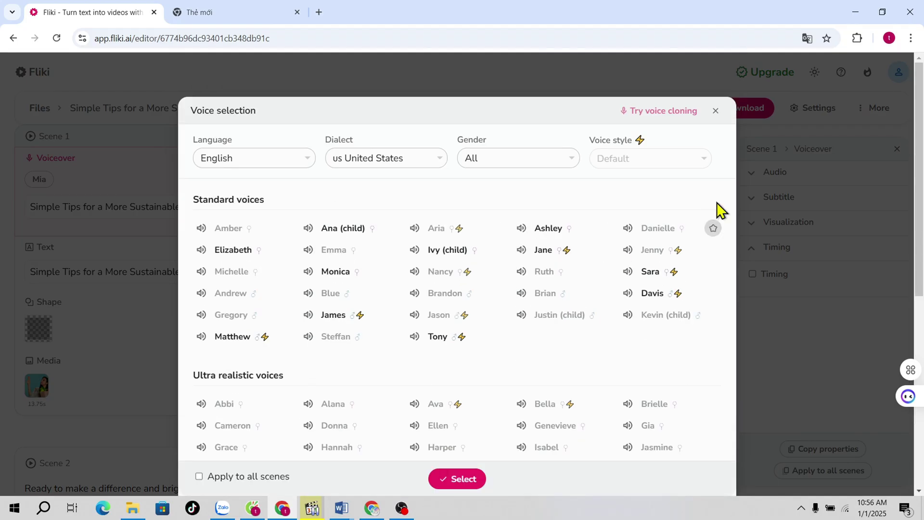